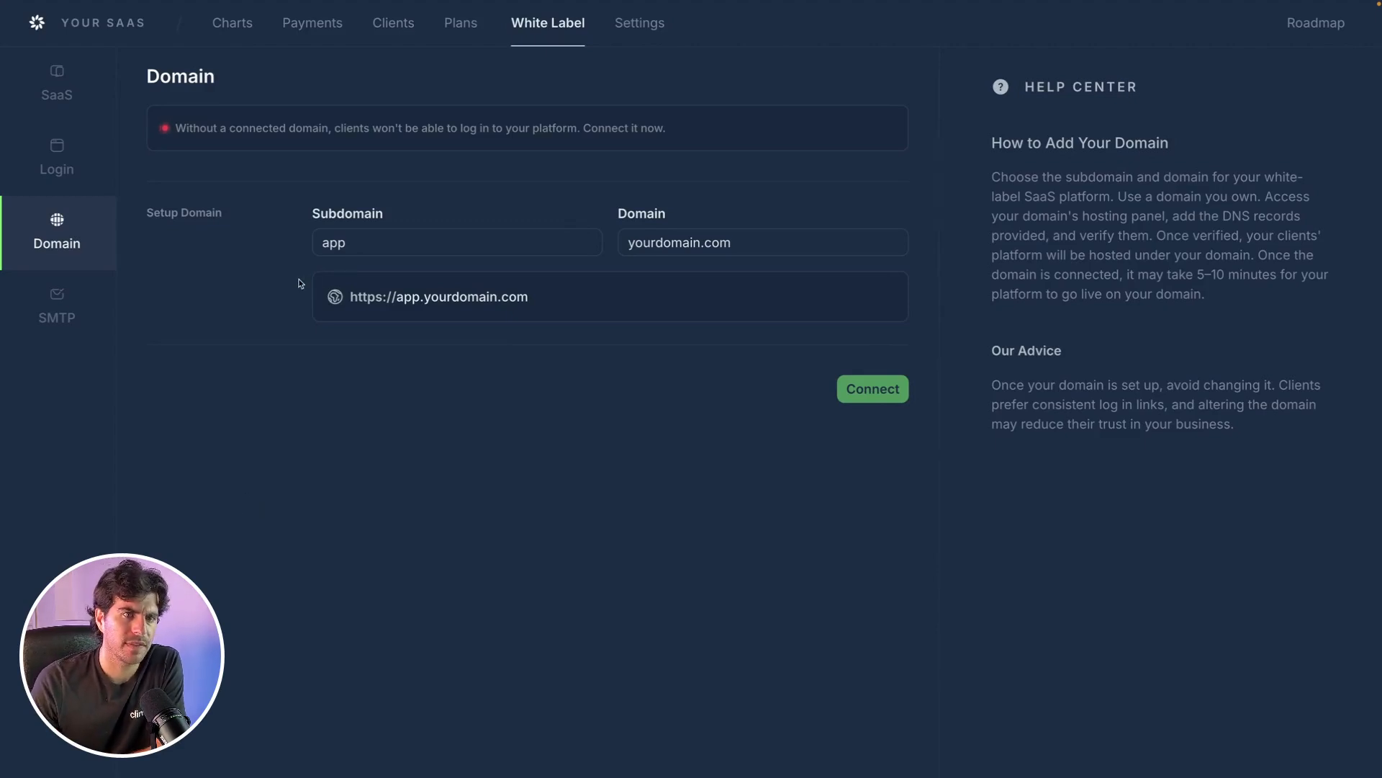
# Keep subdomain 'app' and replace yourdomain.com with yoursaas.biz in the Domain field.
pyautogui.click(372, 245)
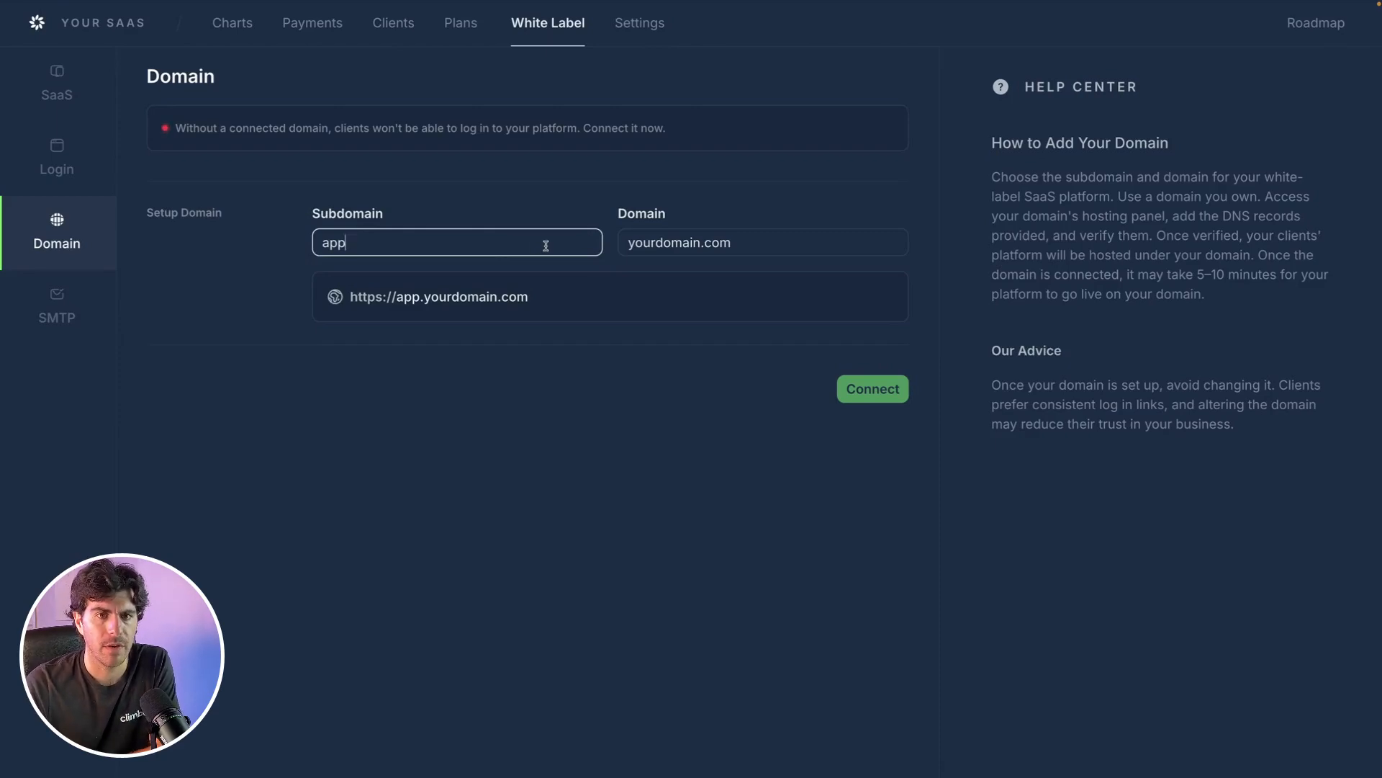
pyautogui.click(682, 244)
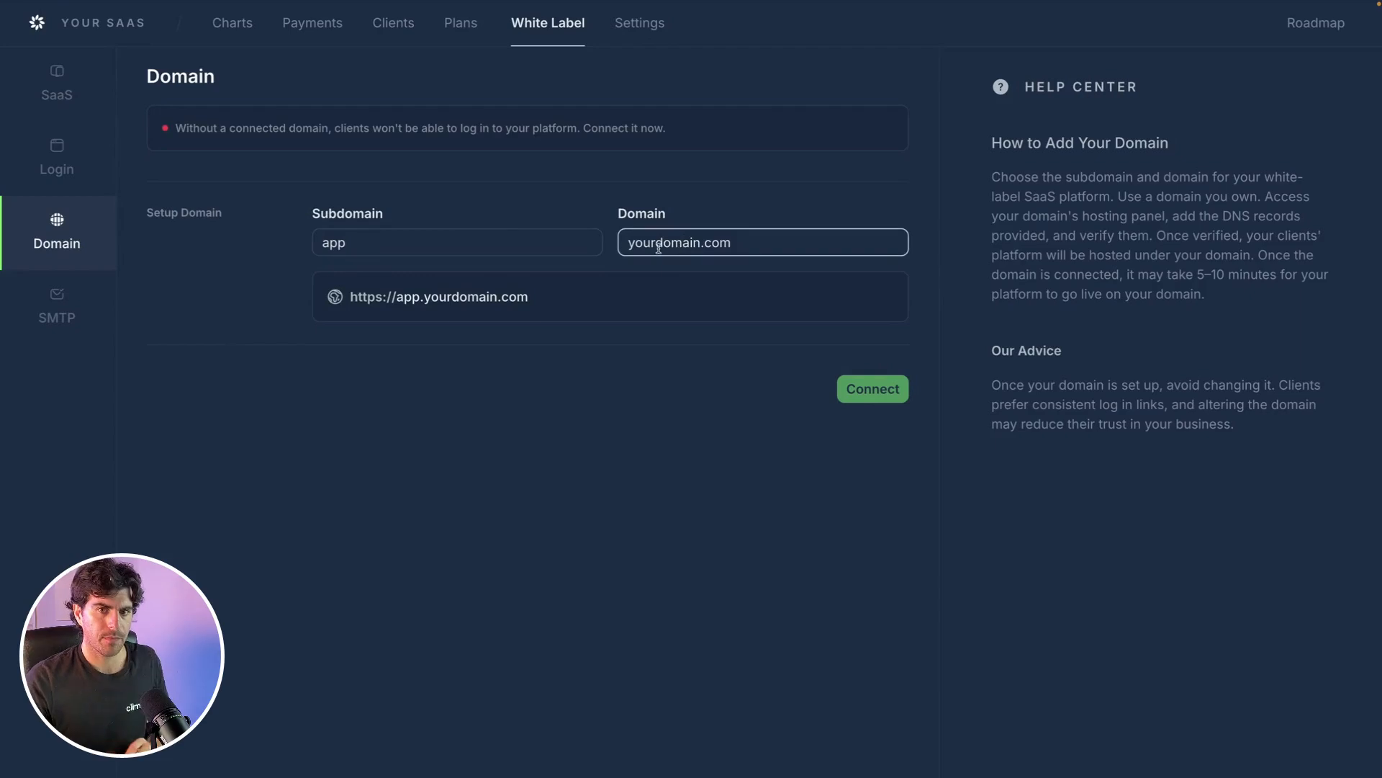
pyautogui.doubleClick(658, 248)
pyautogui.write('yo')
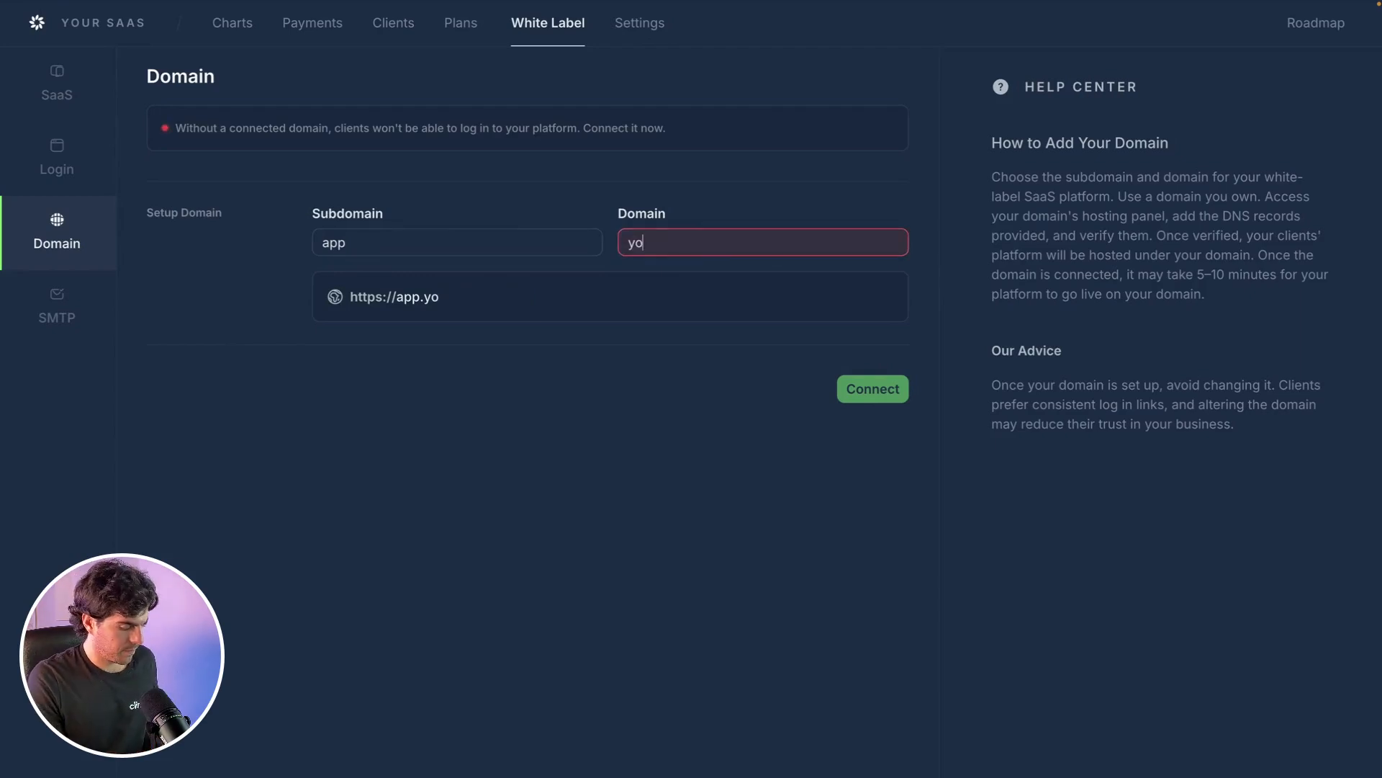
pyautogui.write('ursaas.bi')
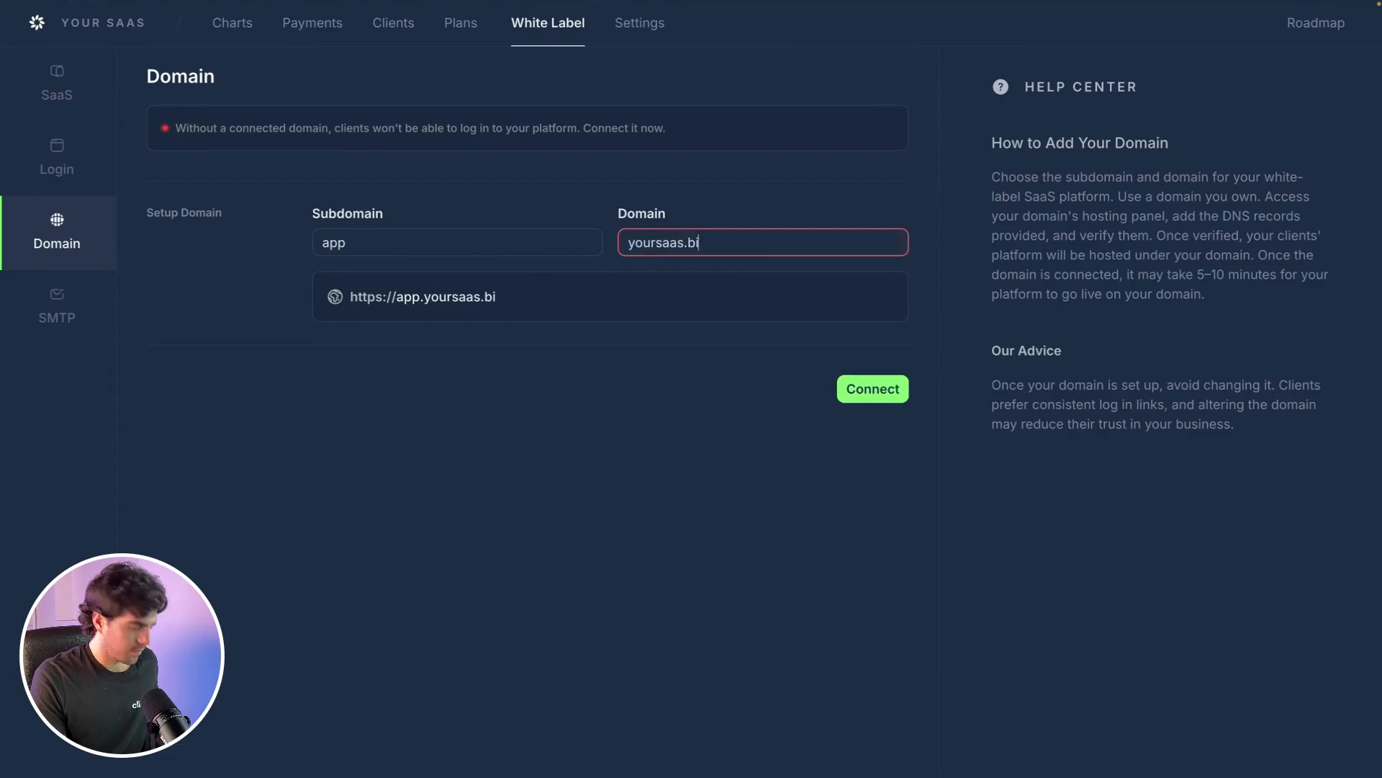
pyautogui.write('z')
pyautogui.click(617, 195)
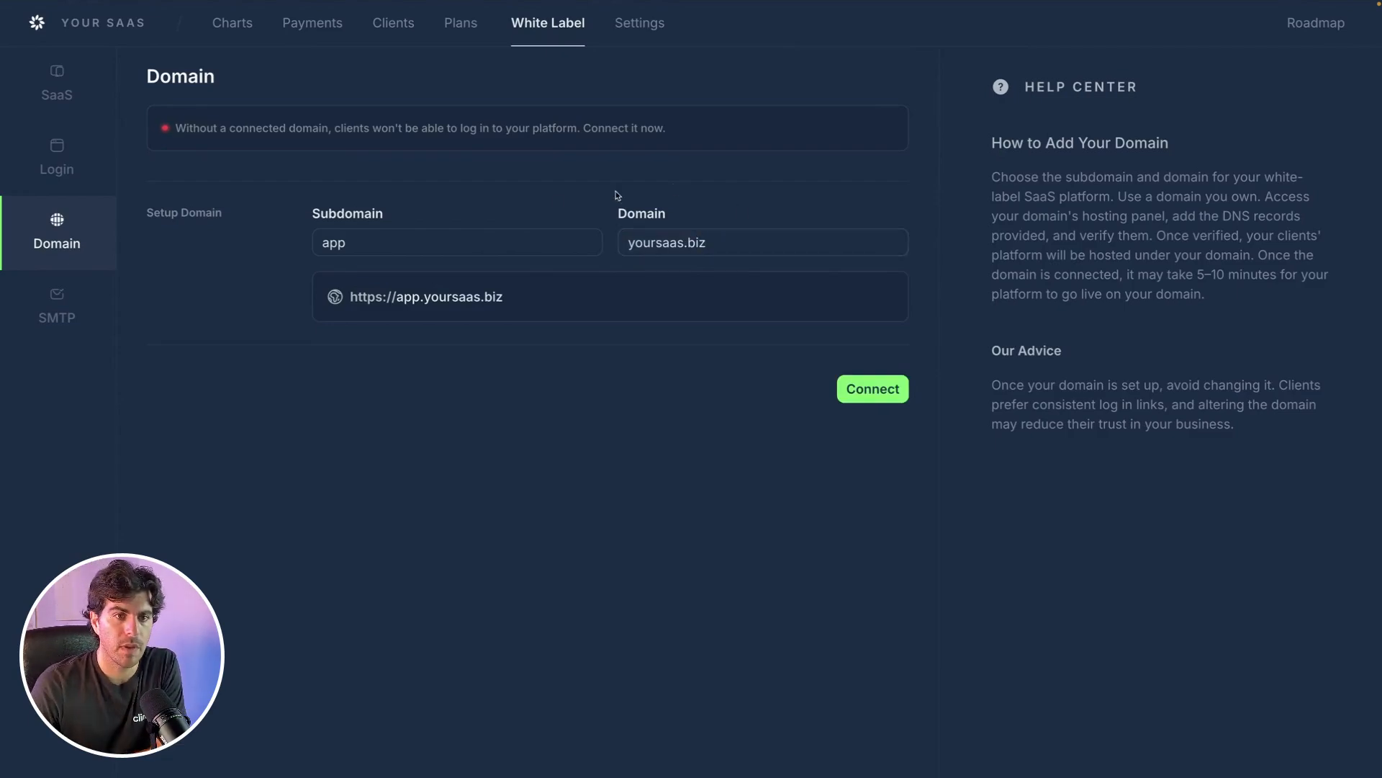
pyautogui.click(327, 243)
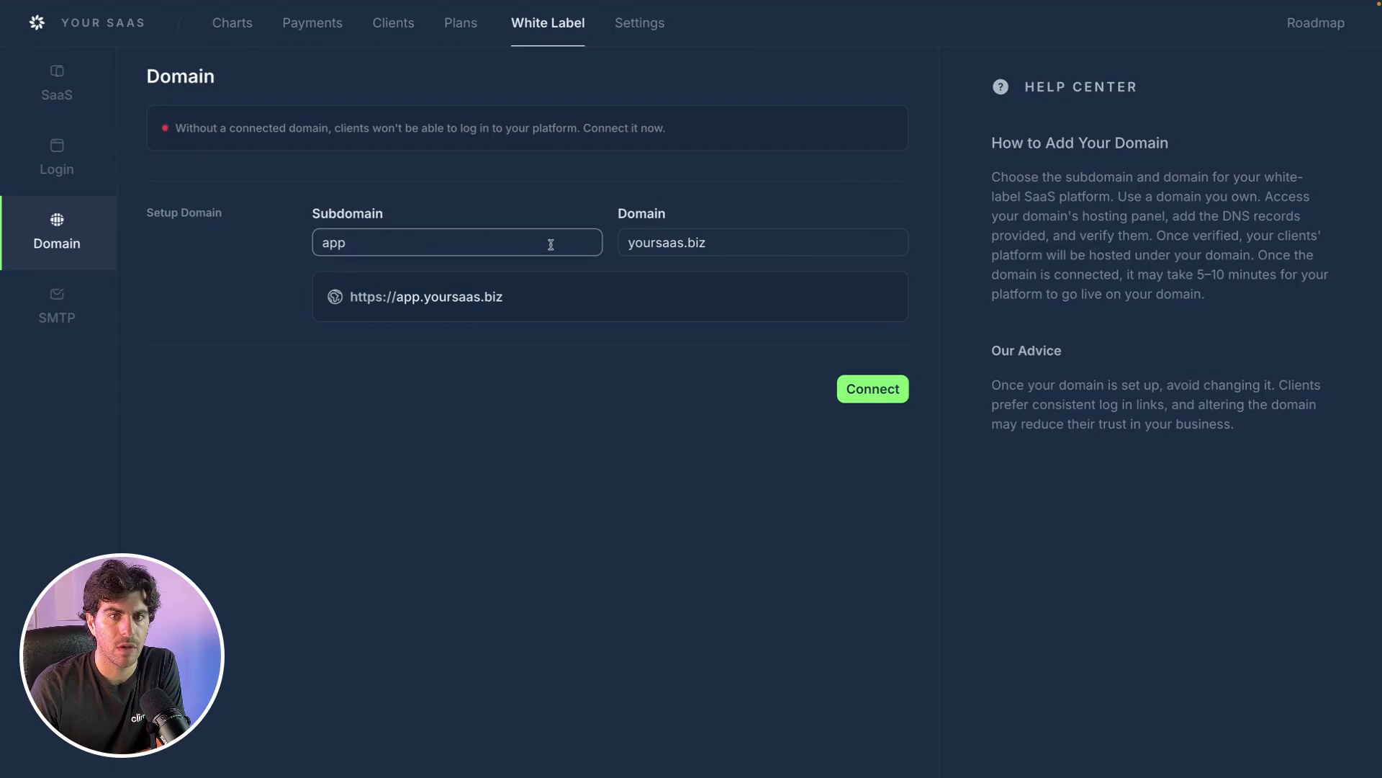
pyautogui.click(668, 244)
# Connect app.yoursaas.biz as the custom domain, generating its CNAME record.
pyautogui.click(386, 243)
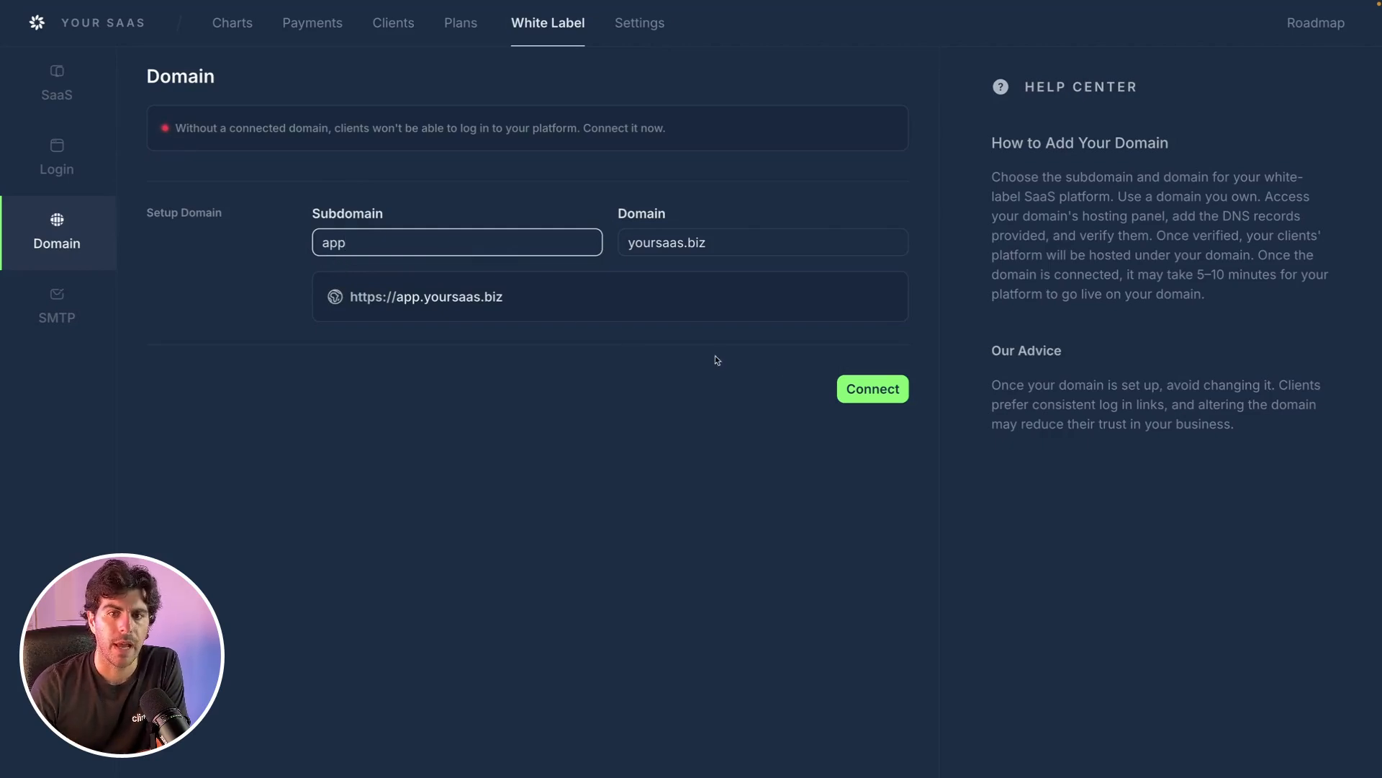
pyautogui.click(860, 389)
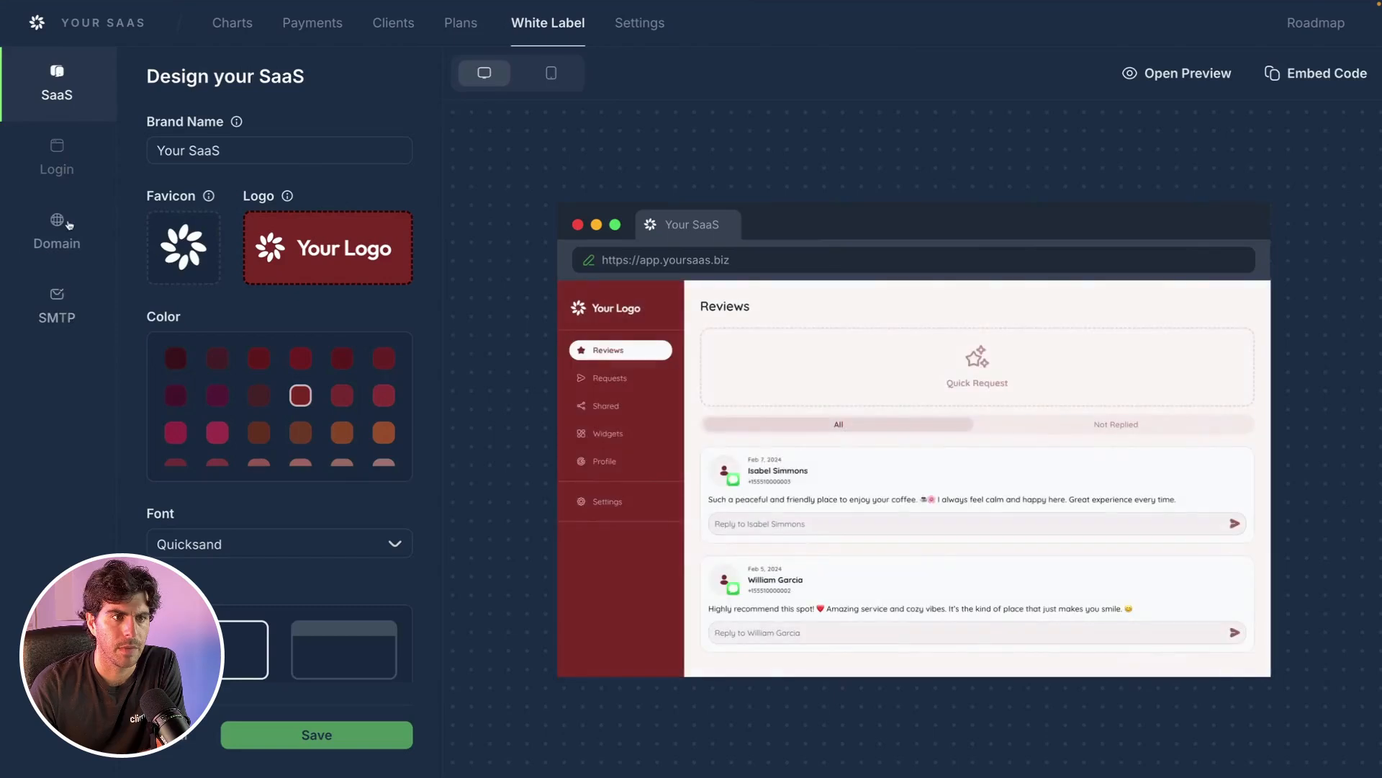
# Show the Domain page with the Pending CNAME record: host app, value dev.climbobusinessfordev.boston.
pyautogui.click(57, 230)
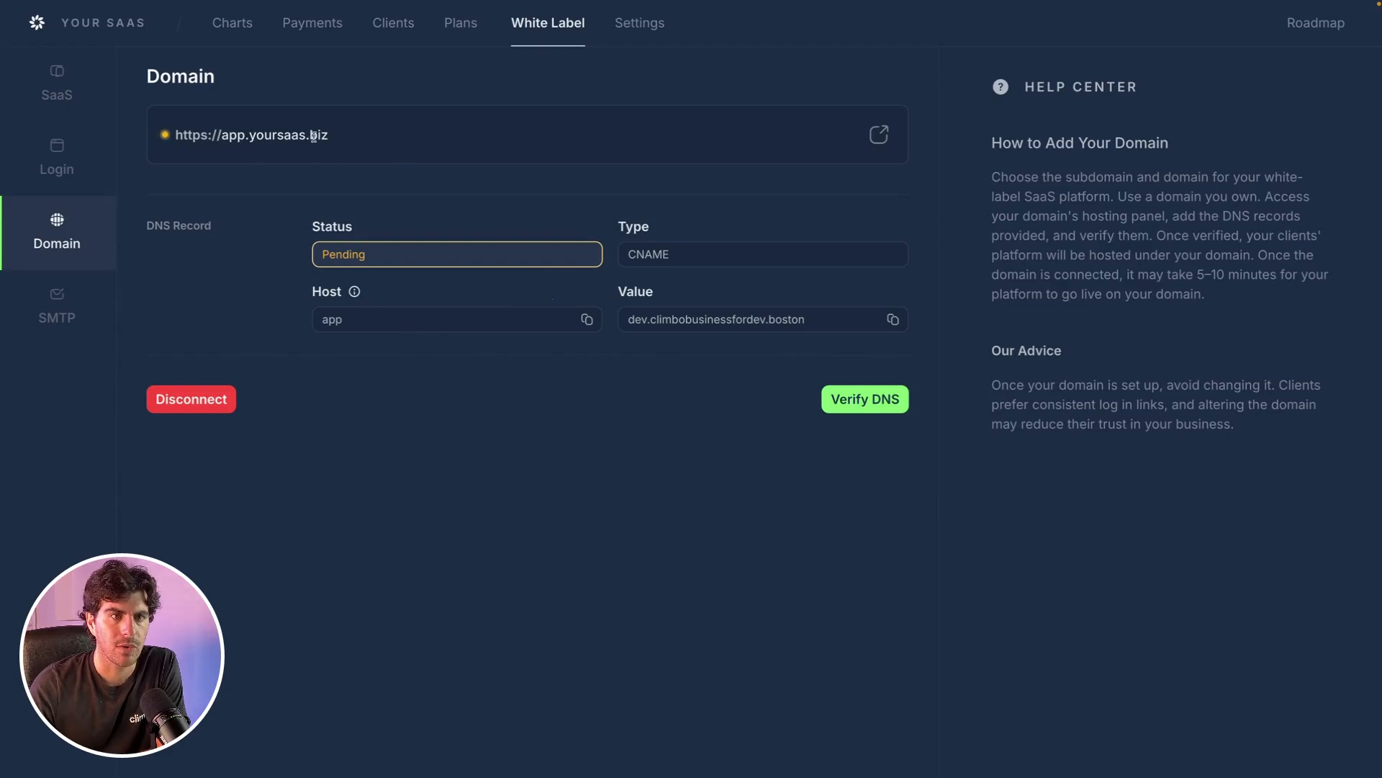
# Go to the Namecheap Advanced DNS host records for yoursaas.biz.
pyautogui.click(387, 26)
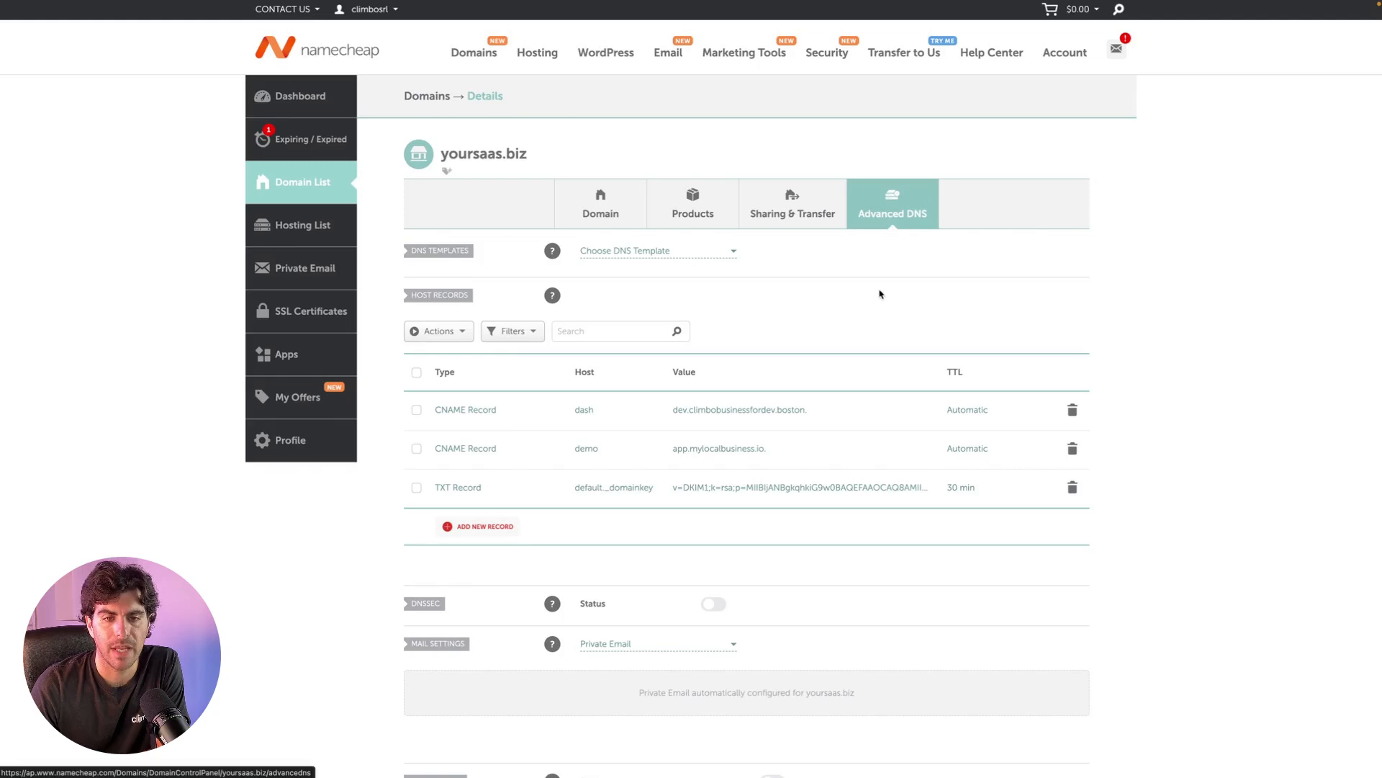
# Add a new host record row and set its type to CNAME Record.
pyautogui.scroll(-1, 878, 291)
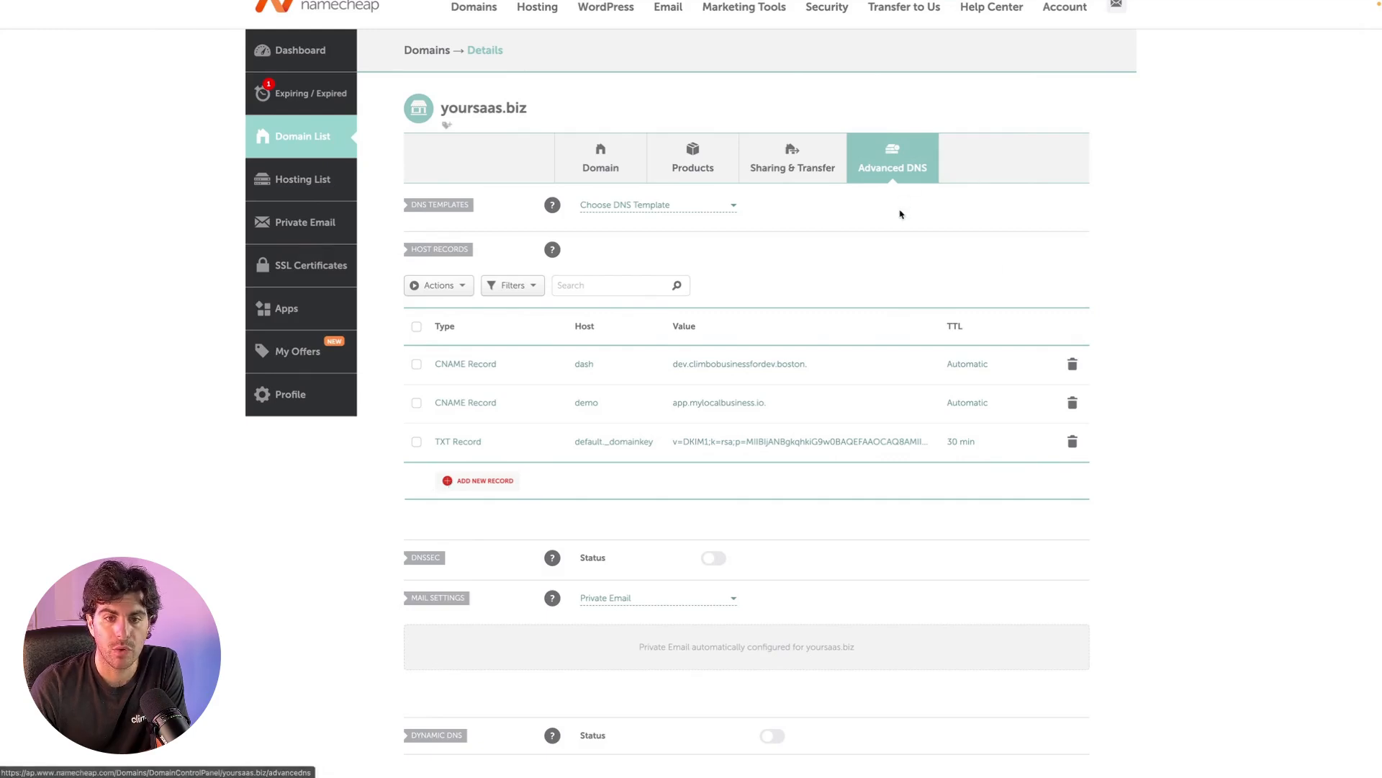
pyautogui.click(472, 484)
pyautogui.scroll(3, 598, 271)
pyautogui.scroll(-1, 494, 465)
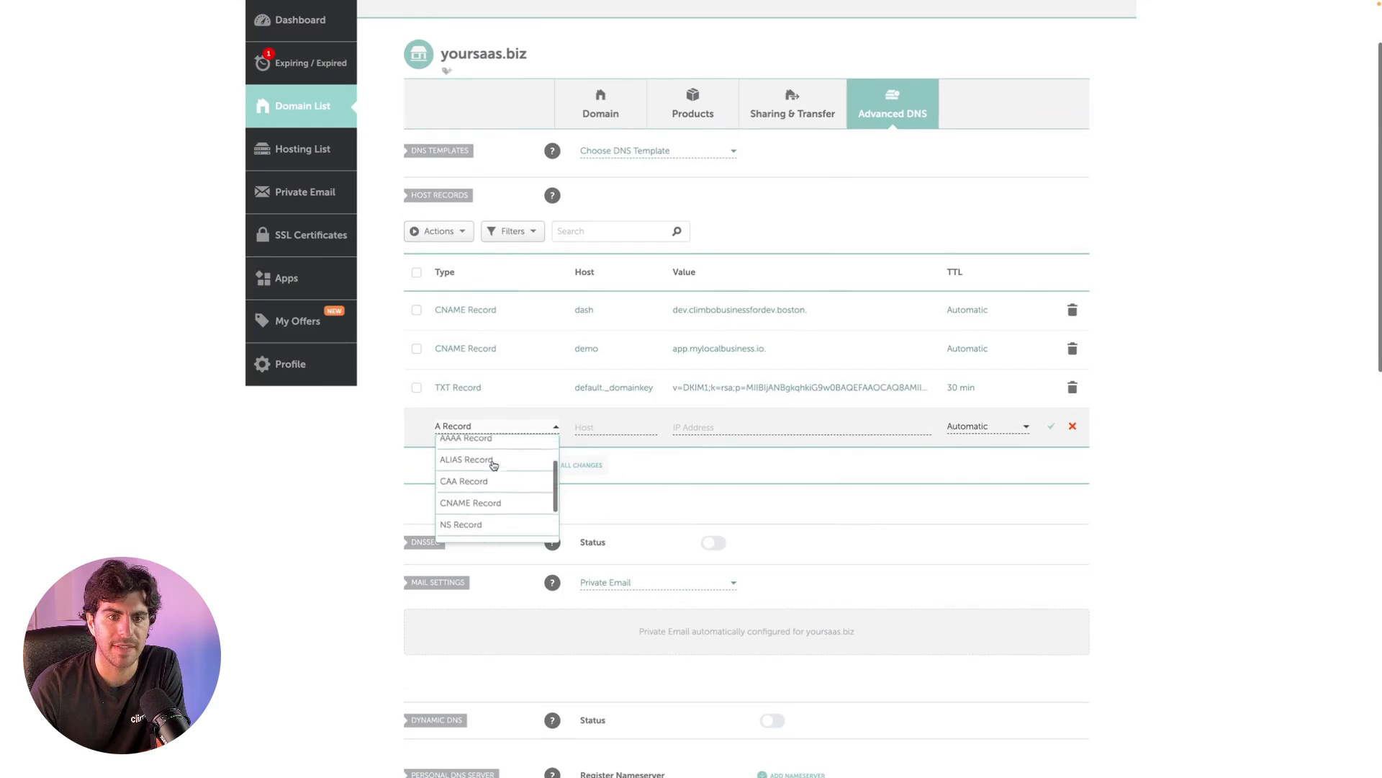
pyautogui.scroll(-1, 494, 465)
pyautogui.click(480, 491)
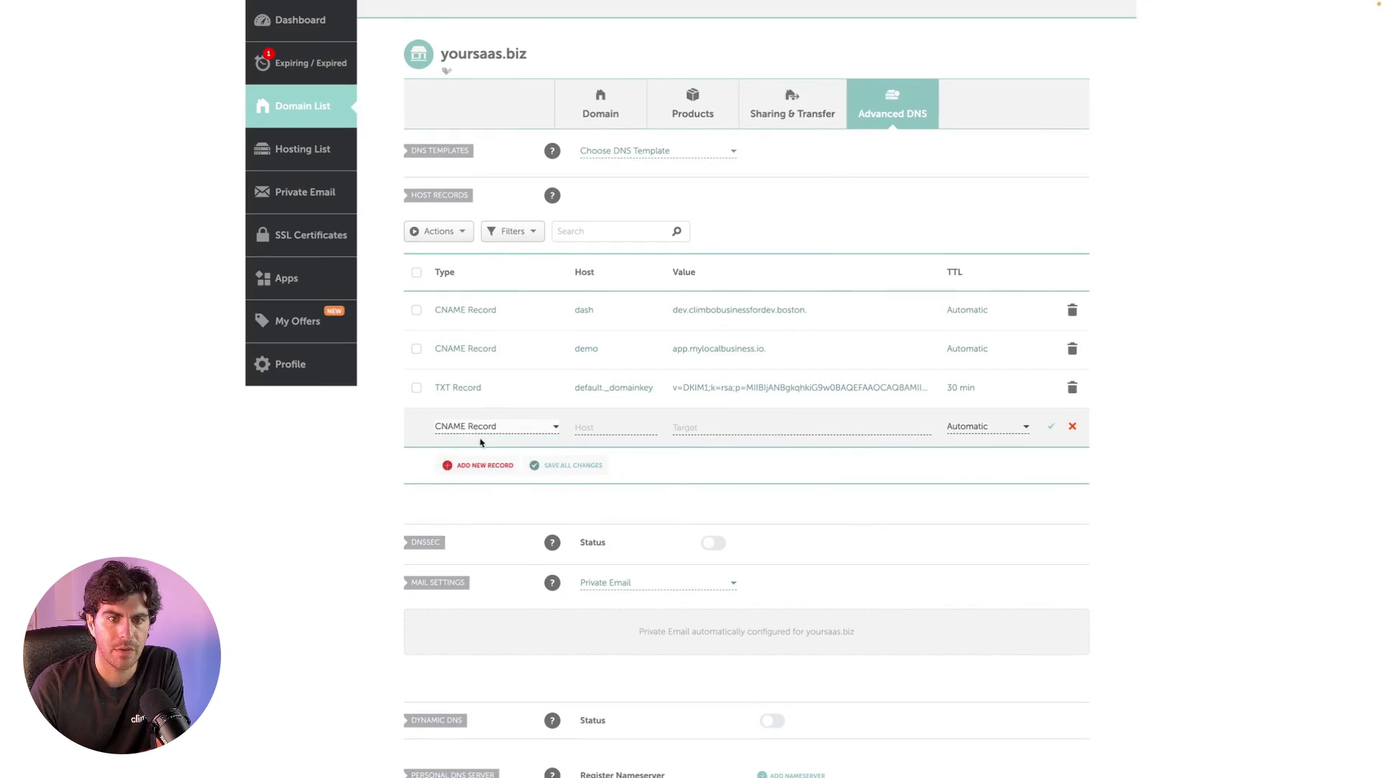
pyautogui.scroll(2, 474, 442)
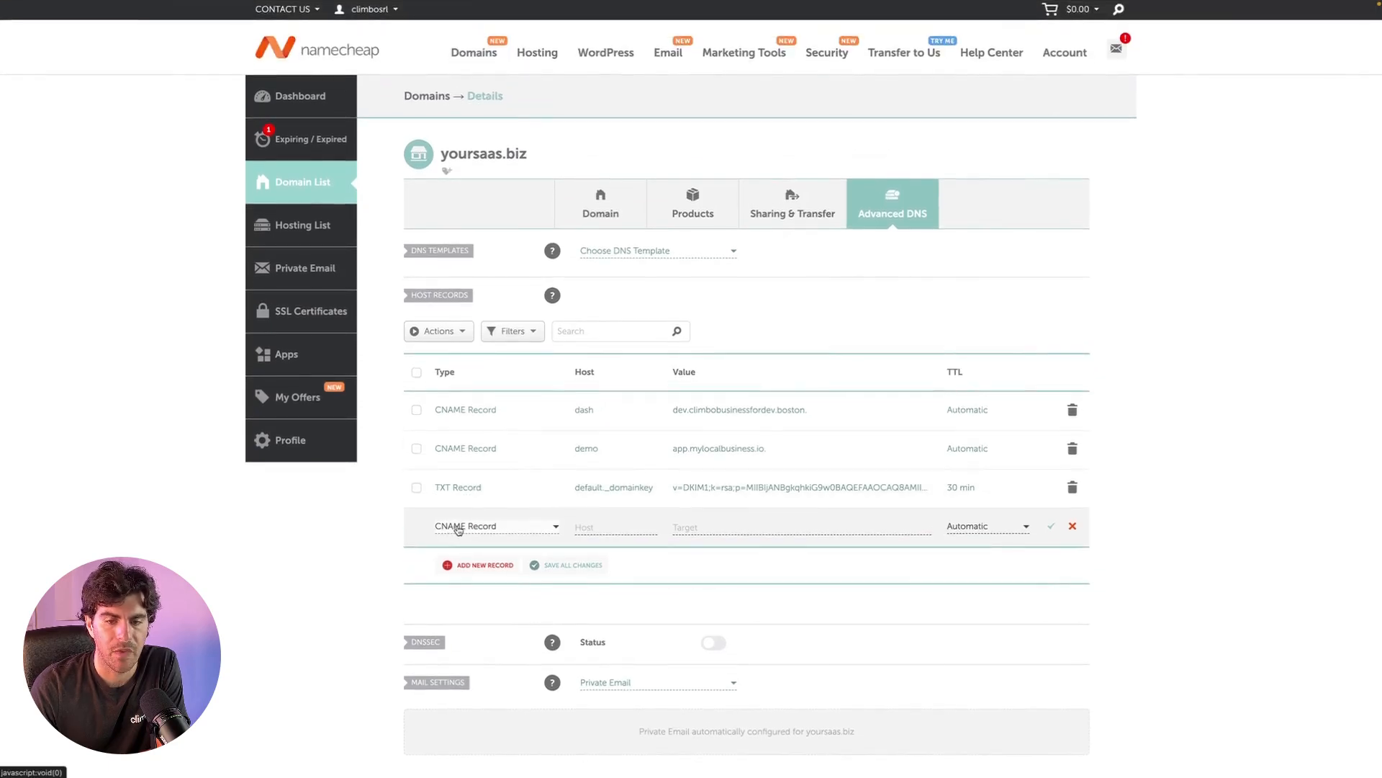
pyautogui.click(584, 526)
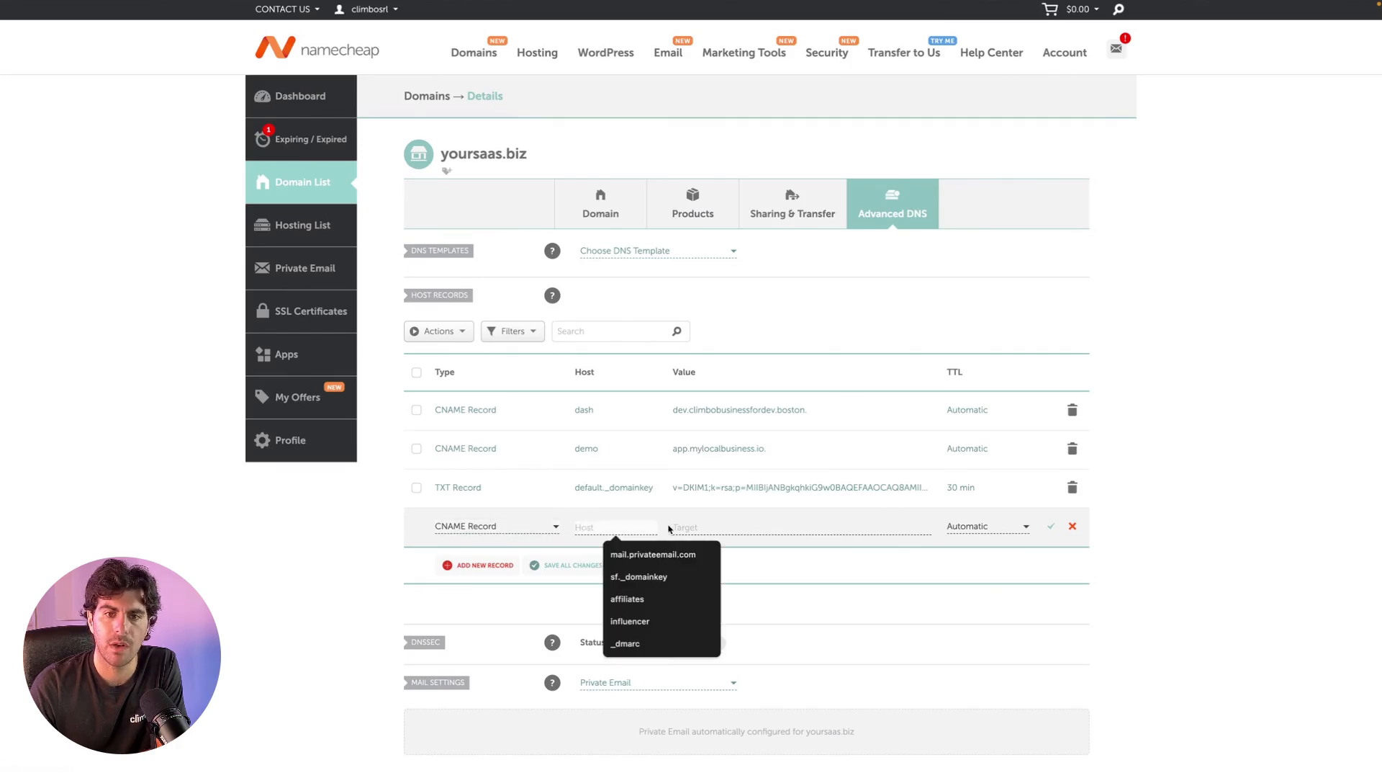
pyautogui.click(693, 525)
pyautogui.click(686, 559)
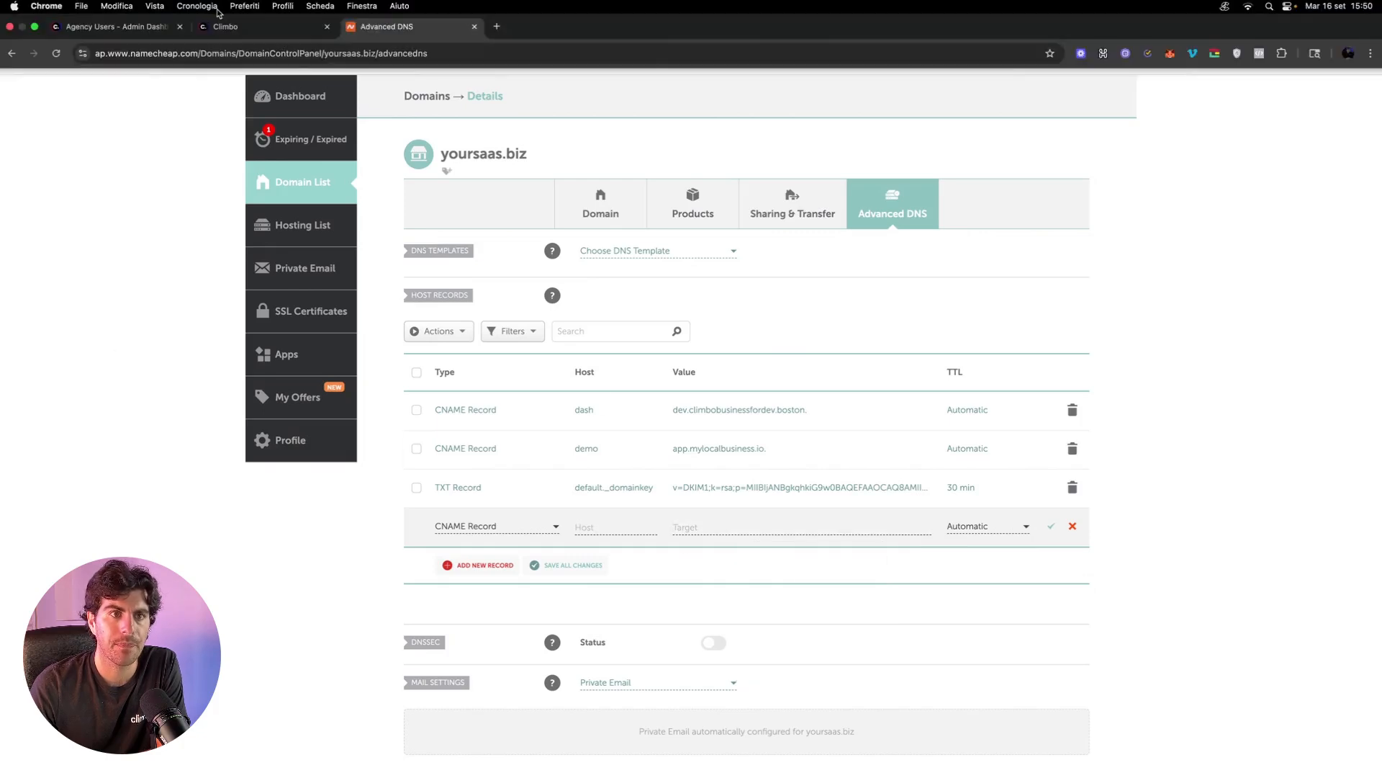
# Copy the host value 'app' from Climbo into the new record's Host field.
pyautogui.click(229, 18)
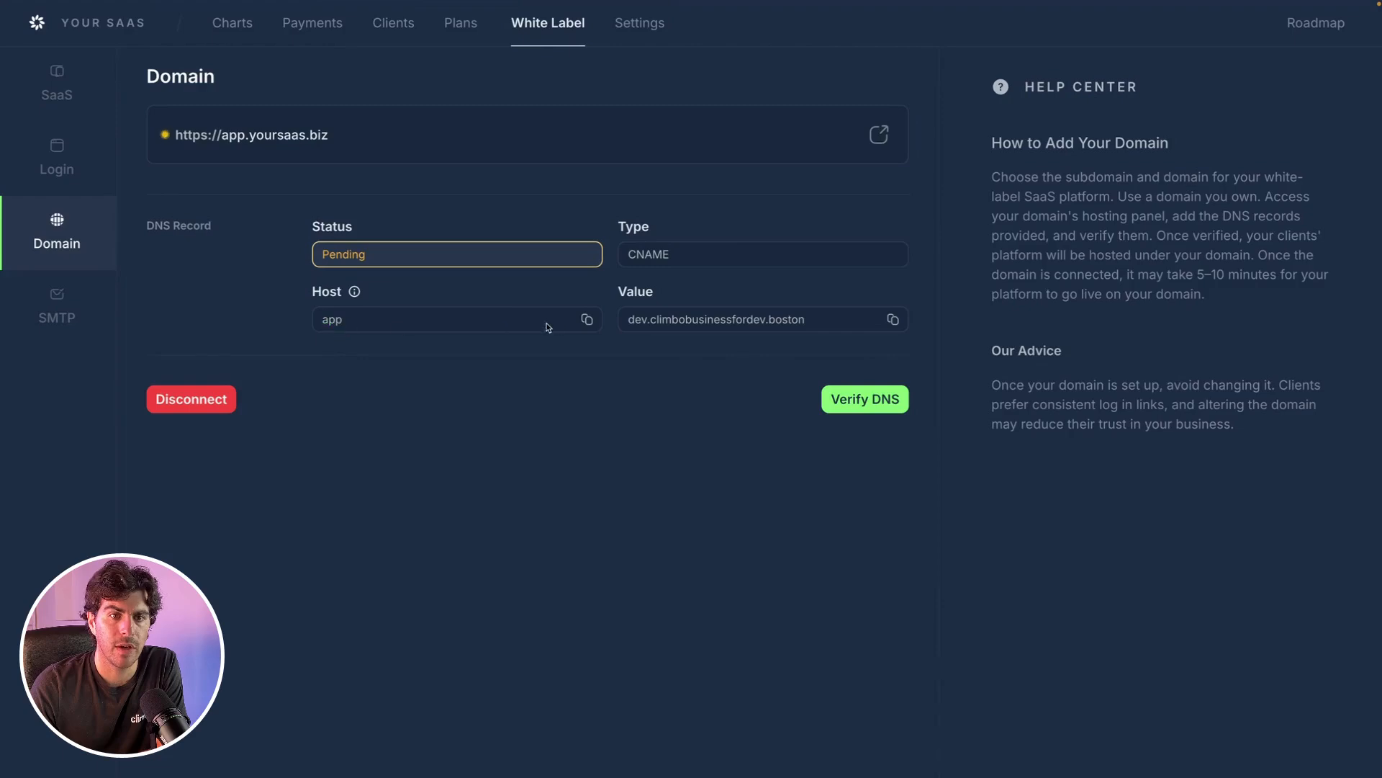
pyautogui.click(586, 319)
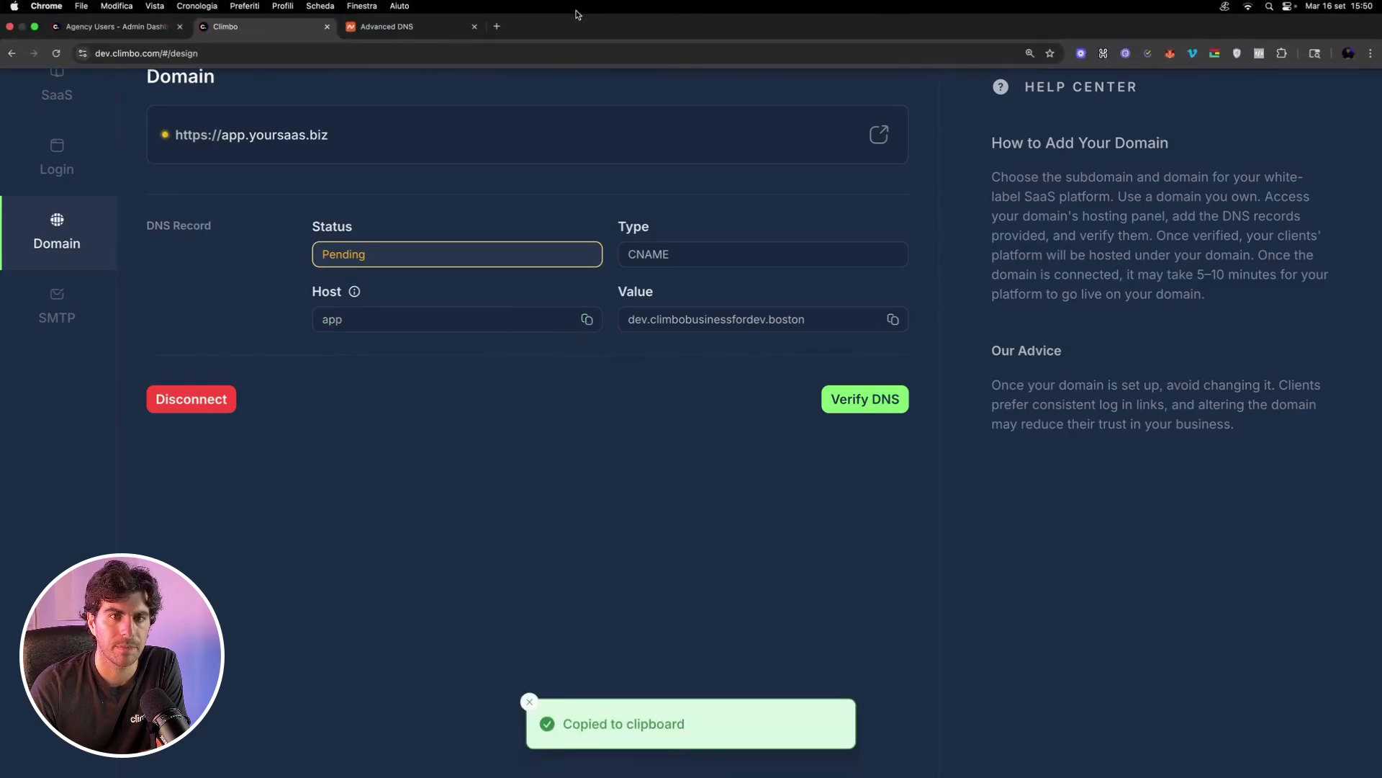
pyautogui.click(432, 13)
pyautogui.click(584, 525)
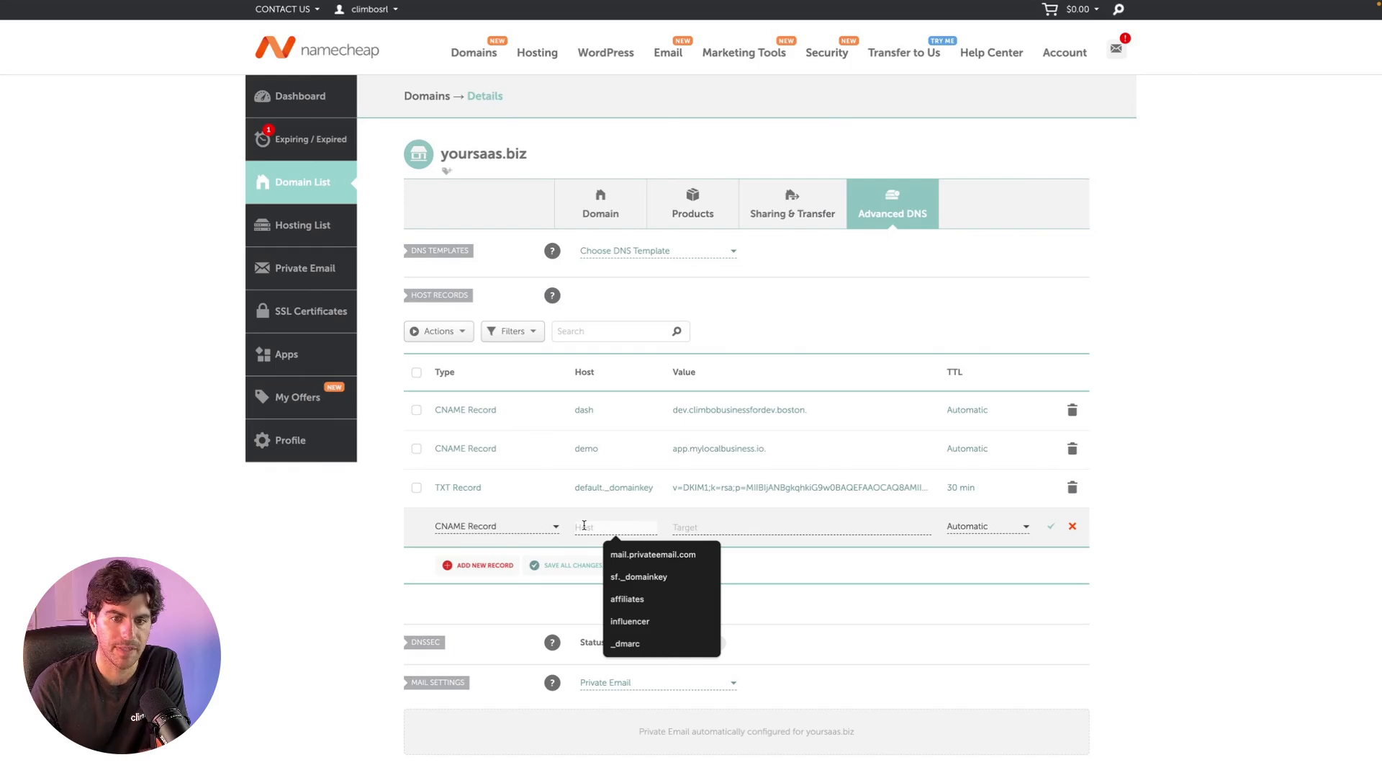
pyautogui.write('app')
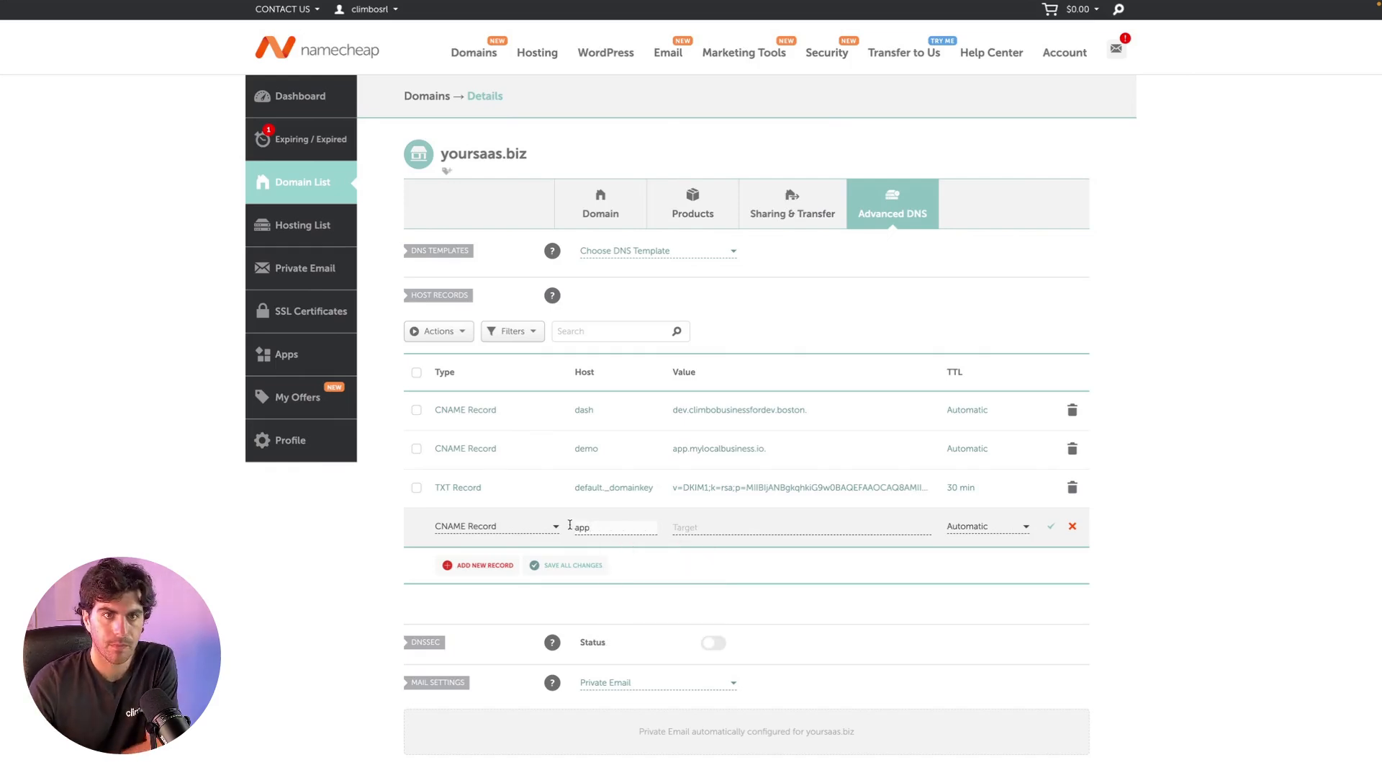
# Paste dev.climbobusinessfordev.boston from Climbo as the Target and save the CNAME record.
pyautogui.click(281, 26)
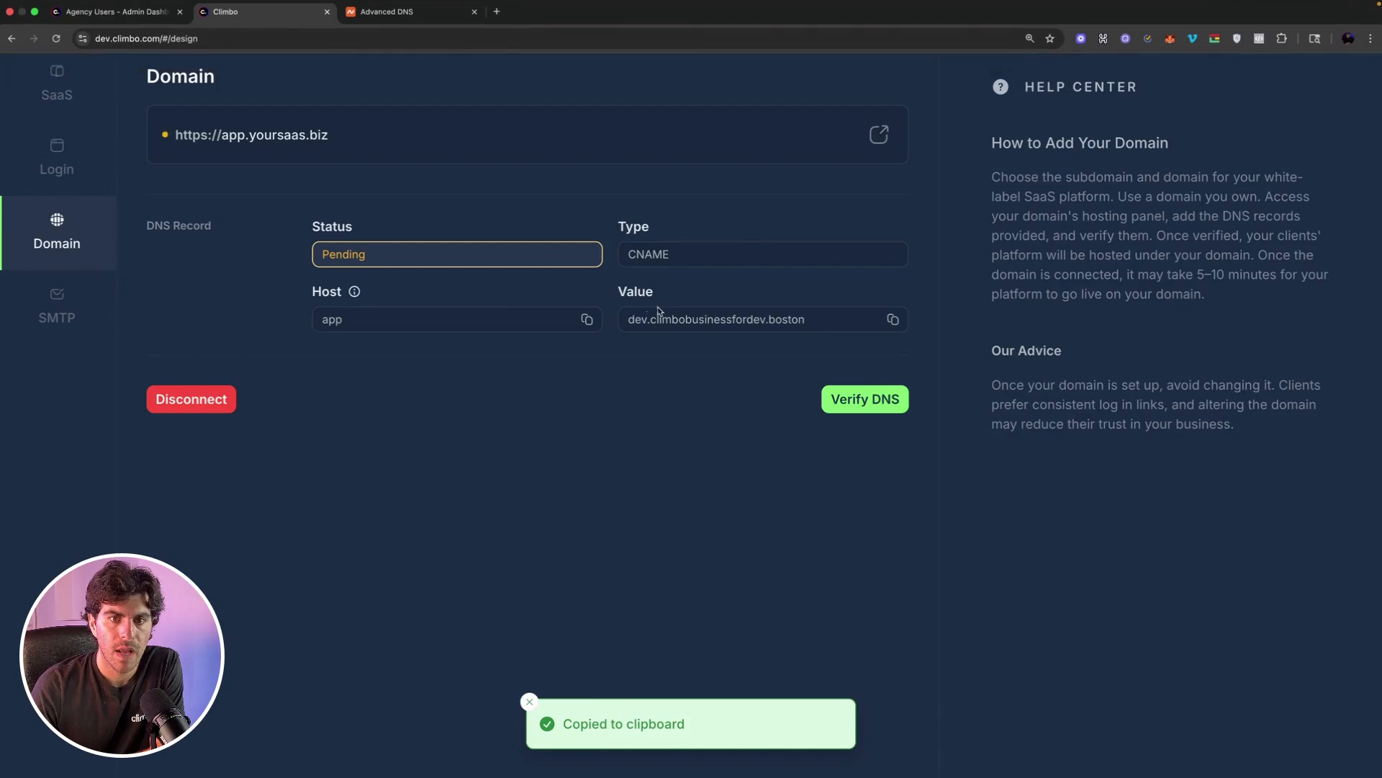
pyautogui.click(893, 319)
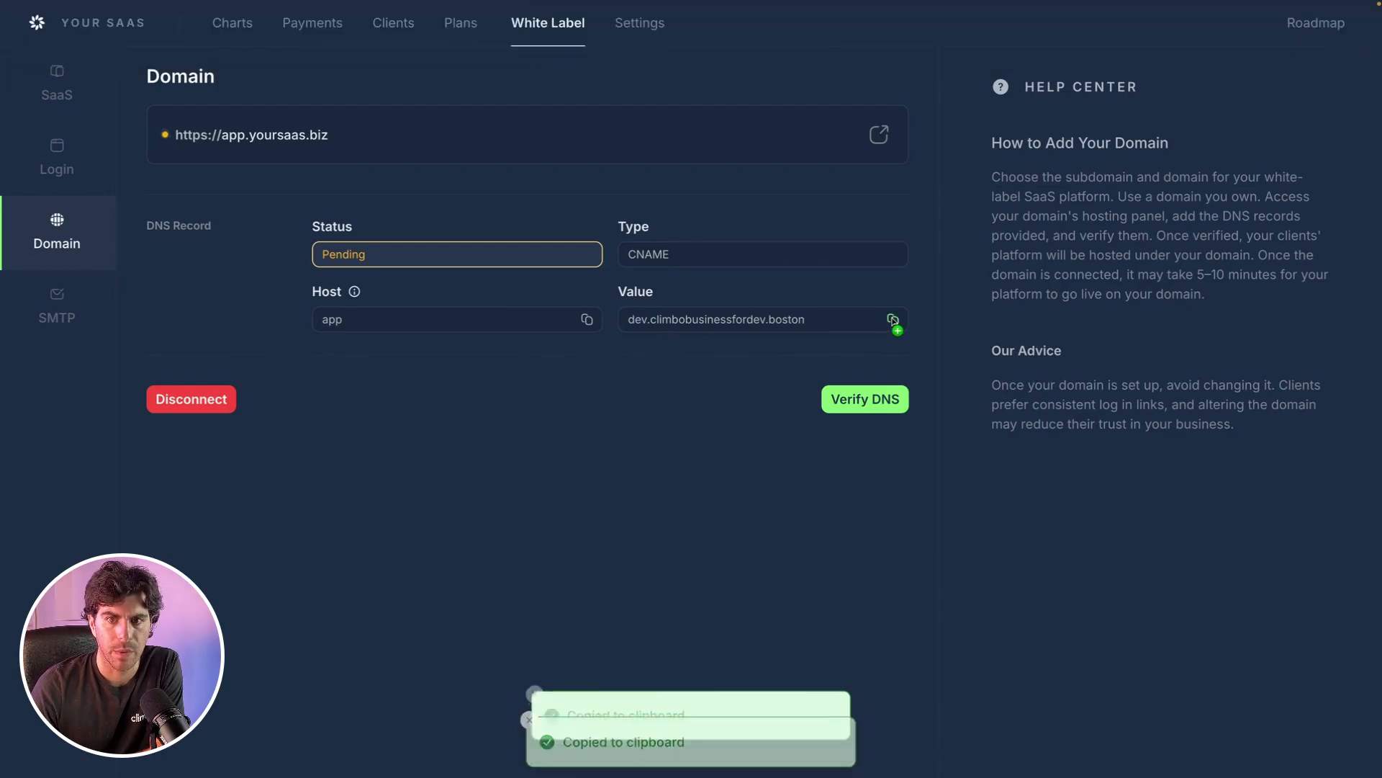
pyautogui.click(458, 23)
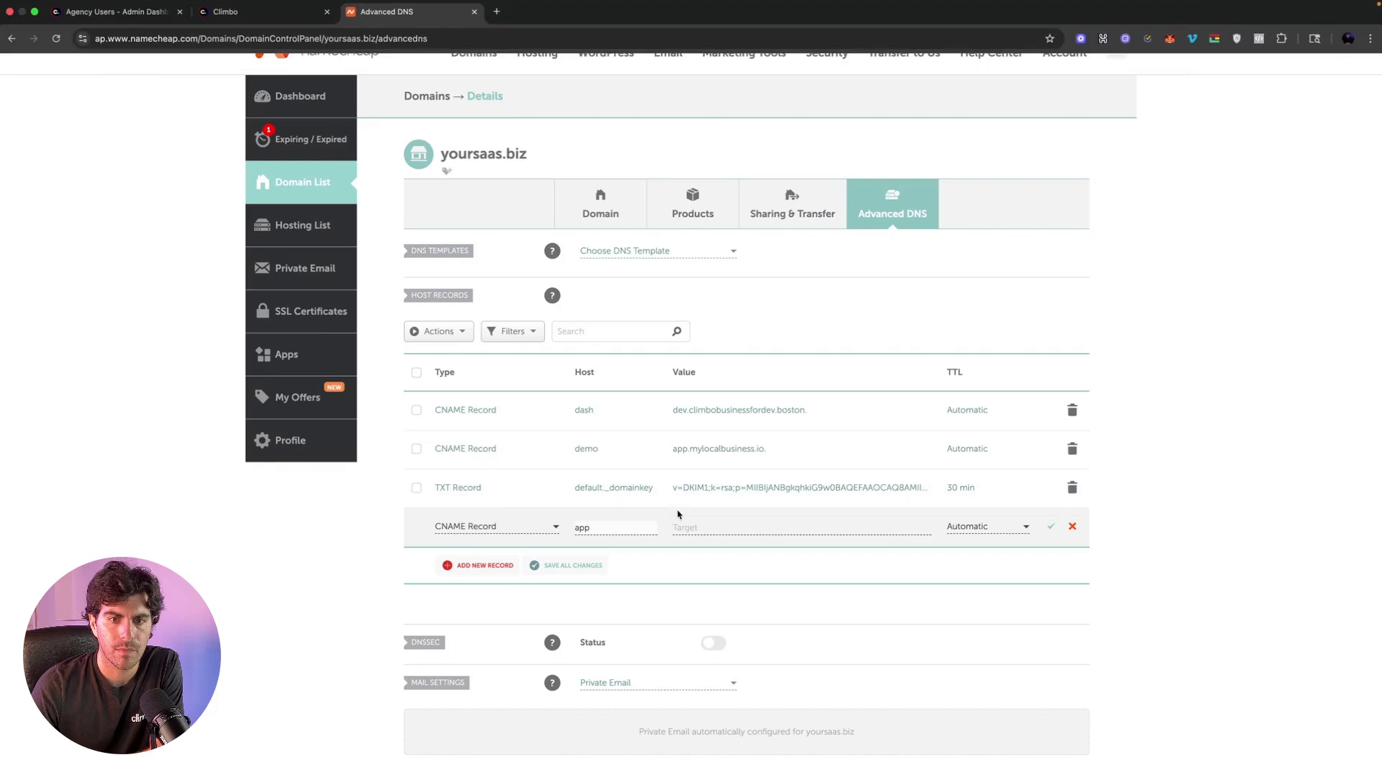
pyautogui.click(687, 527)
pyautogui.press('super+v')
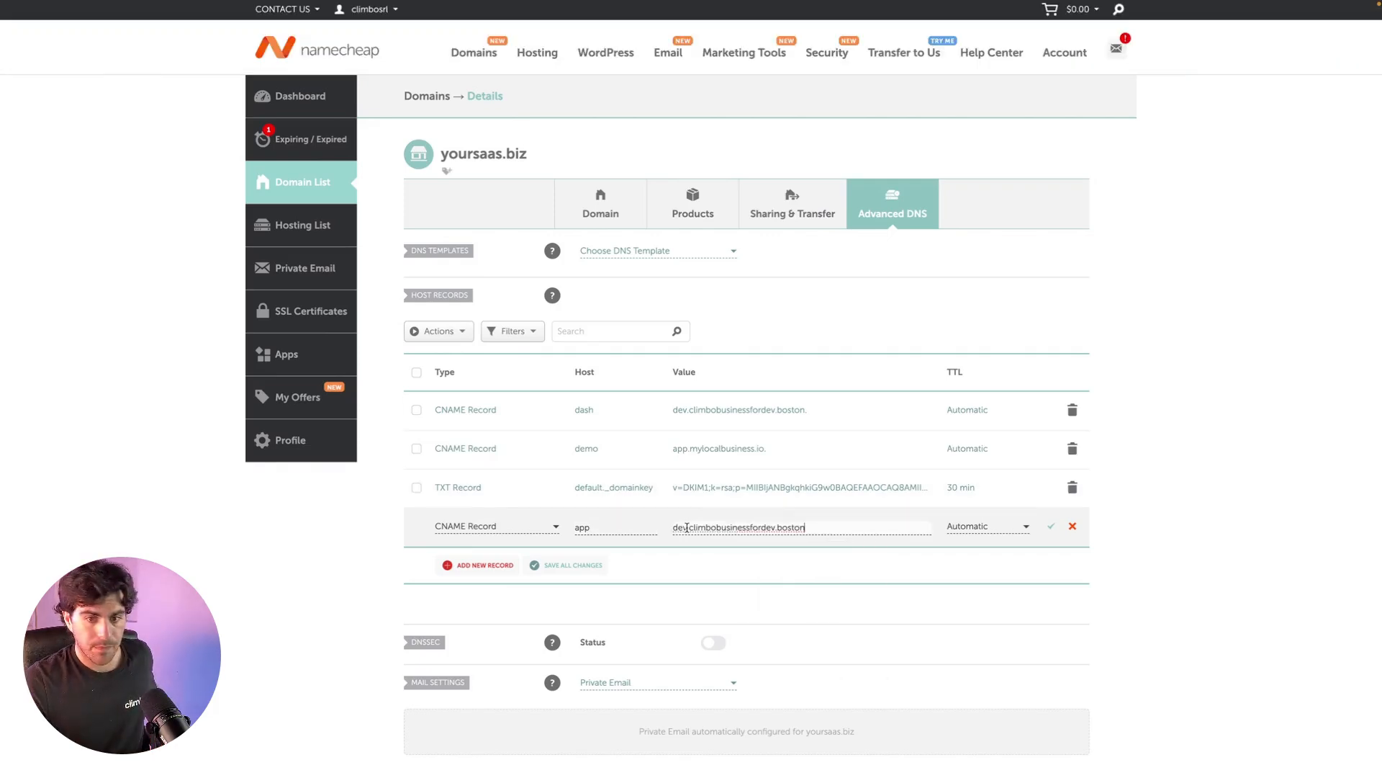
pyautogui.click(1053, 529)
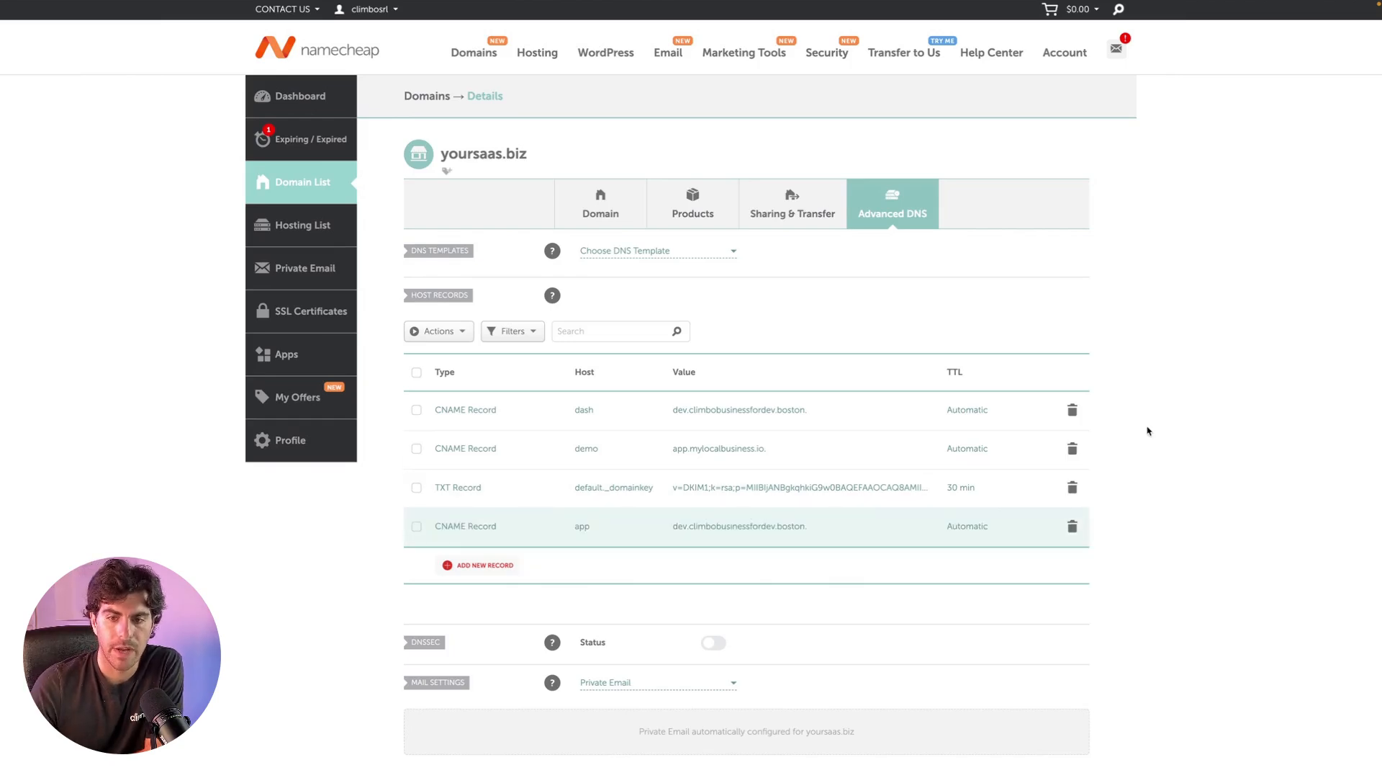
# Run Verify DNS in Climbo; the app.yoursaas.biz record still shows Pending.
pyautogui.click(271, 30)
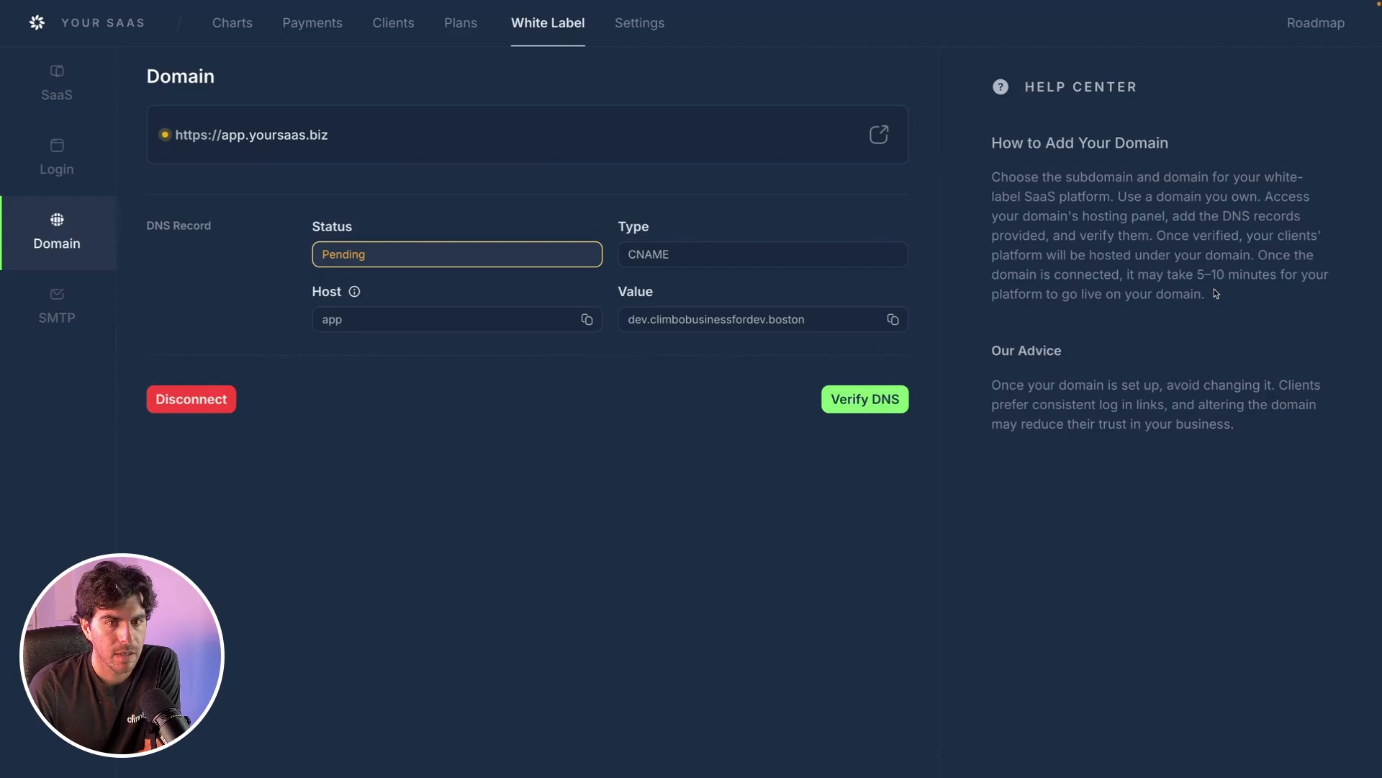
pyautogui.click(860, 409)
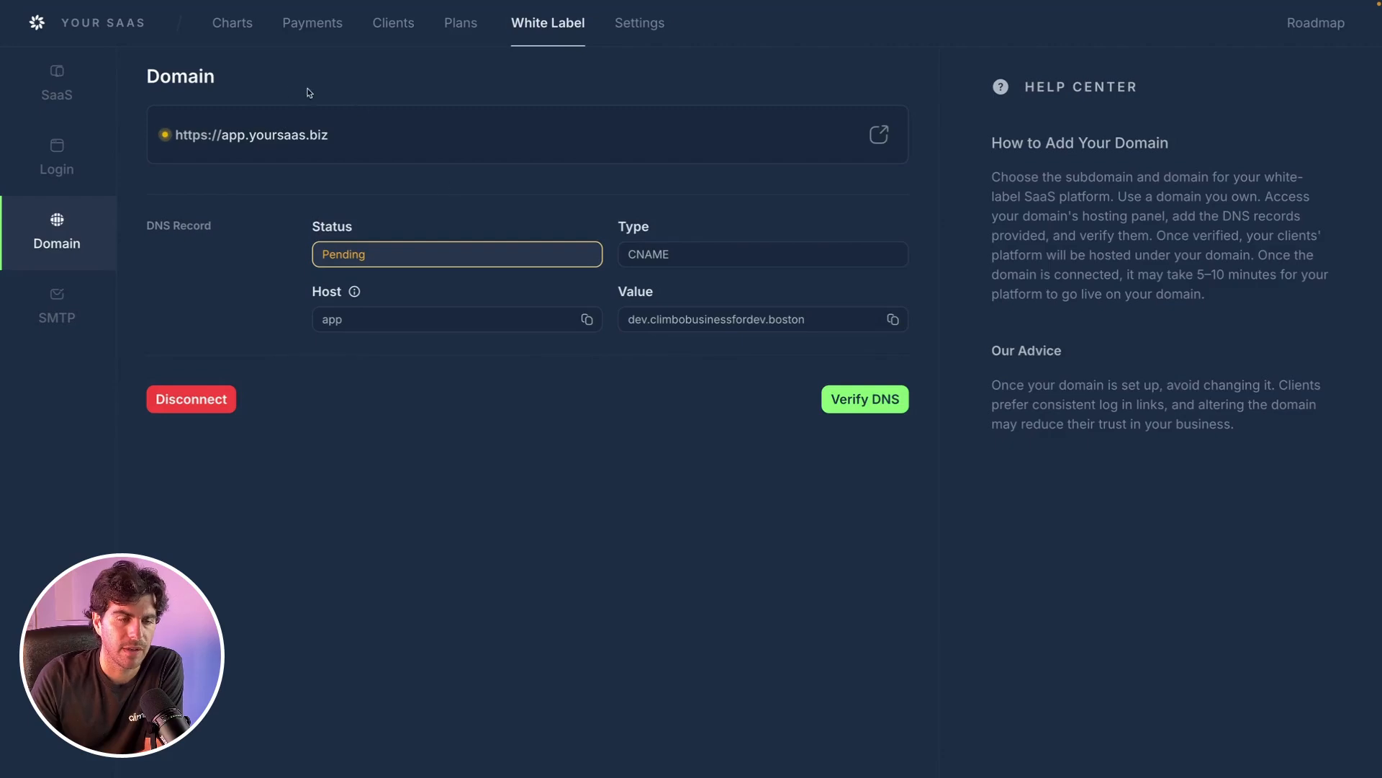
# Run Verify DNS a second time for app.yoursaas.biz.
pyautogui.click(864, 401)
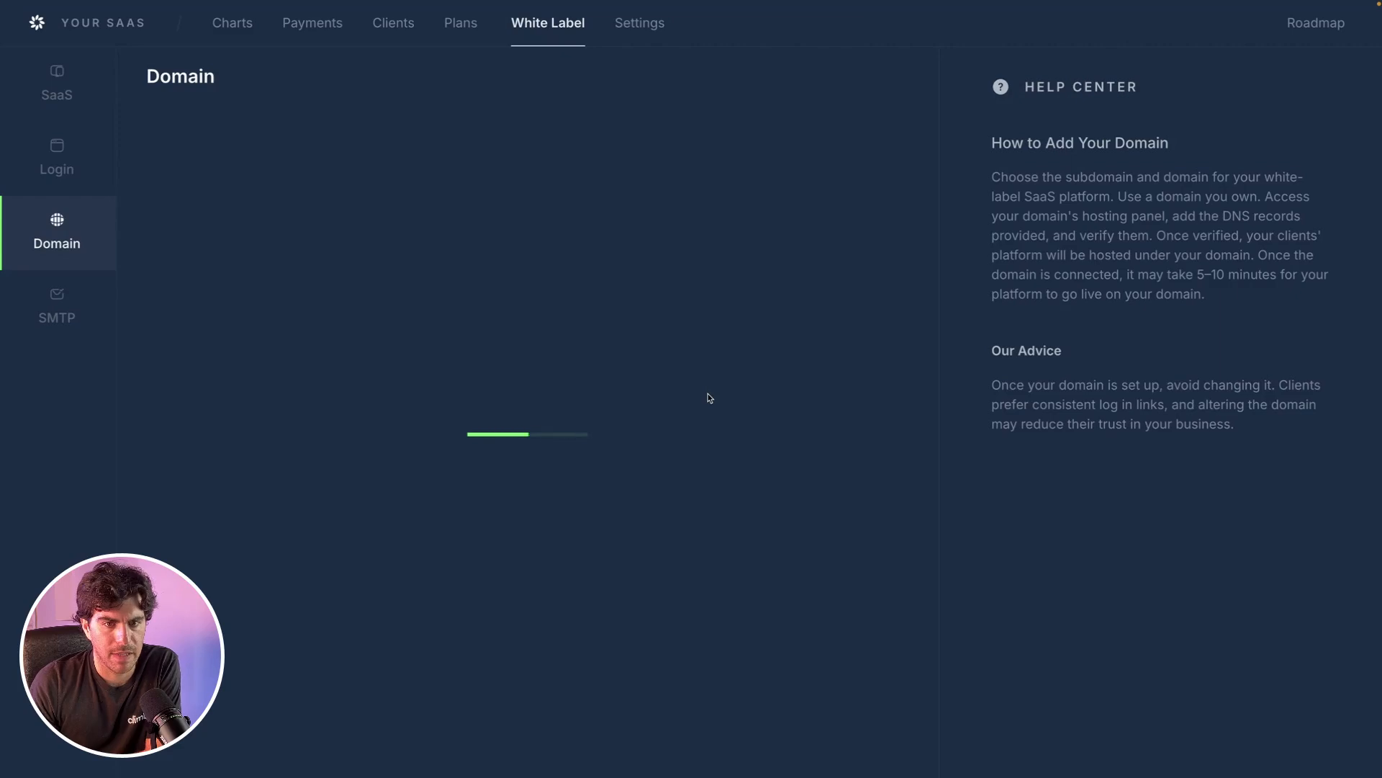